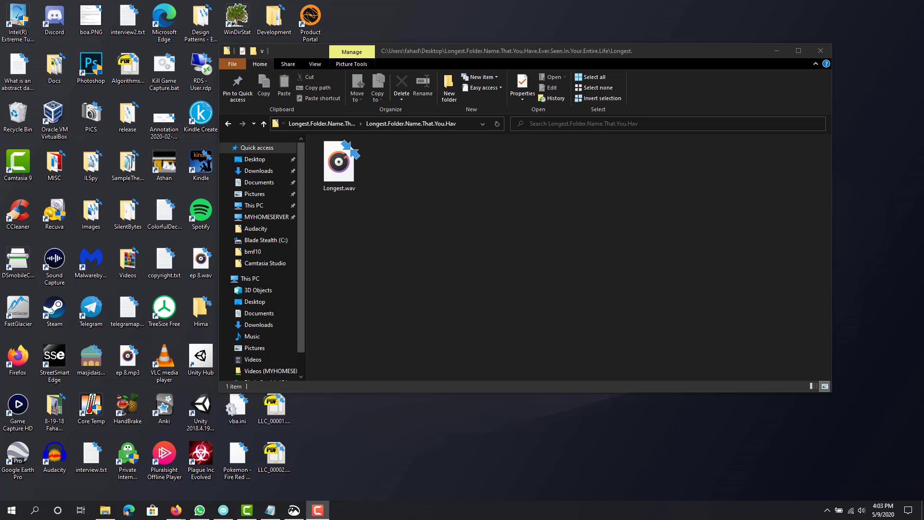
# Step: Bring up the saved Snip & Sketch screenshot of the Source Path Too Long error
pyautogui.click(294, 510)
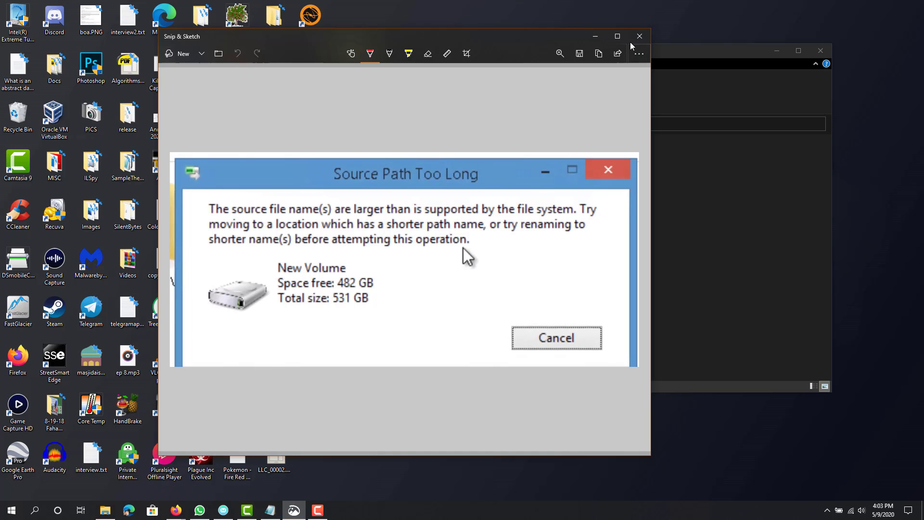
# Step: Dock the error screenshot at the left edge, close the folder window, and select the long-named desktop folder
pyautogui.moveTo(560, 47); pyautogui.dragTo(403, 51)
pyautogui.moveTo(538, 45)
pyautogui.mouseDown()
pyautogui.moveTo(484, 139)
pyautogui.moveTo(495, 109)
pyautogui.mouseUp()
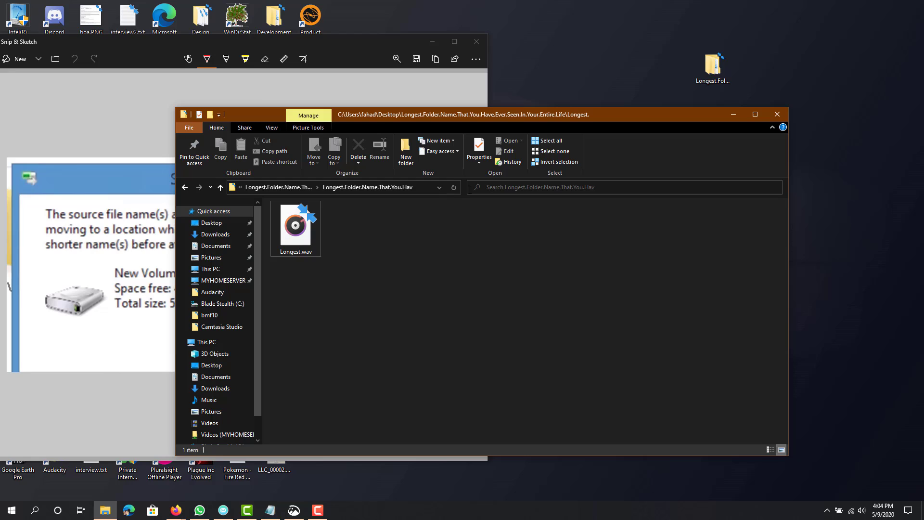
pyautogui.moveTo(480, 116); pyautogui.dragTo(497, 117)
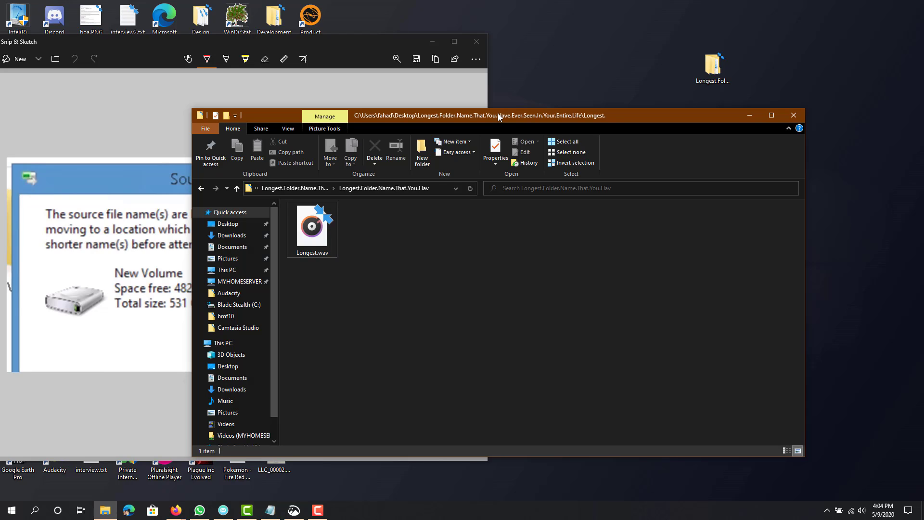
pyautogui.click(793, 115)
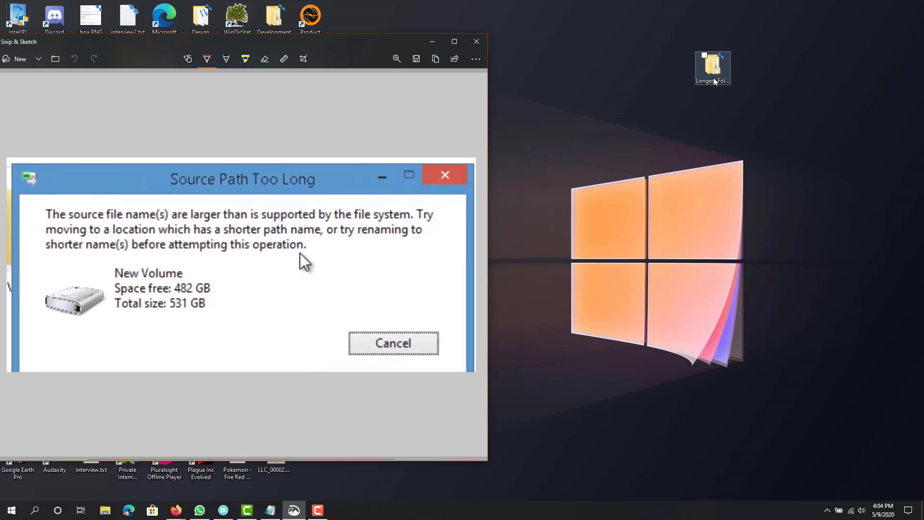
pyautogui.click(713, 108)
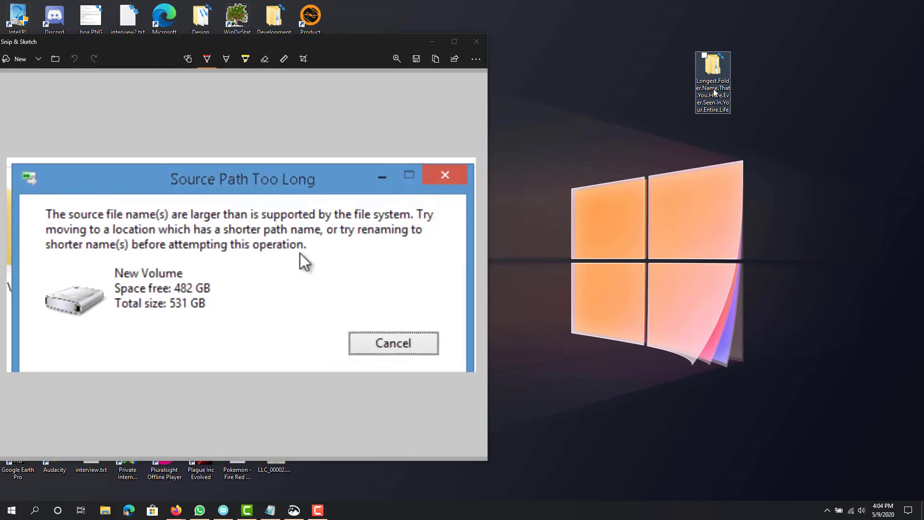
# Step: Open the long-named desktop folder and drill down through its nested long-named subfolders
pyautogui.doubleClick(712, 82)
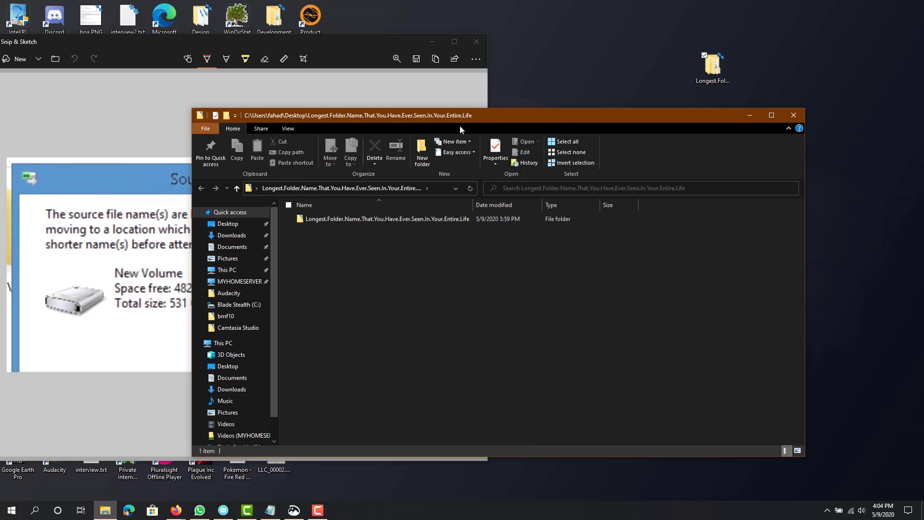
pyautogui.moveTo(437, 115); pyautogui.dragTo(406, 106)
pyautogui.click(388, 211)
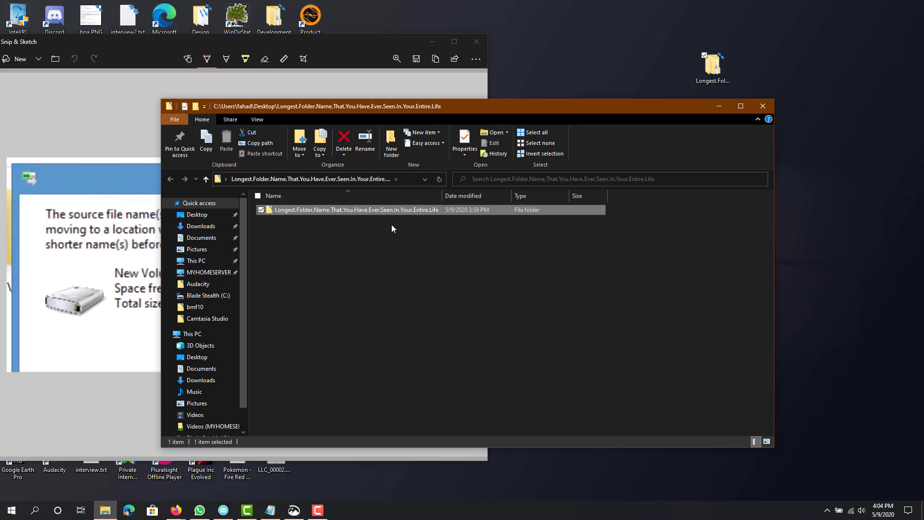
pyautogui.doubleClick(394, 210)
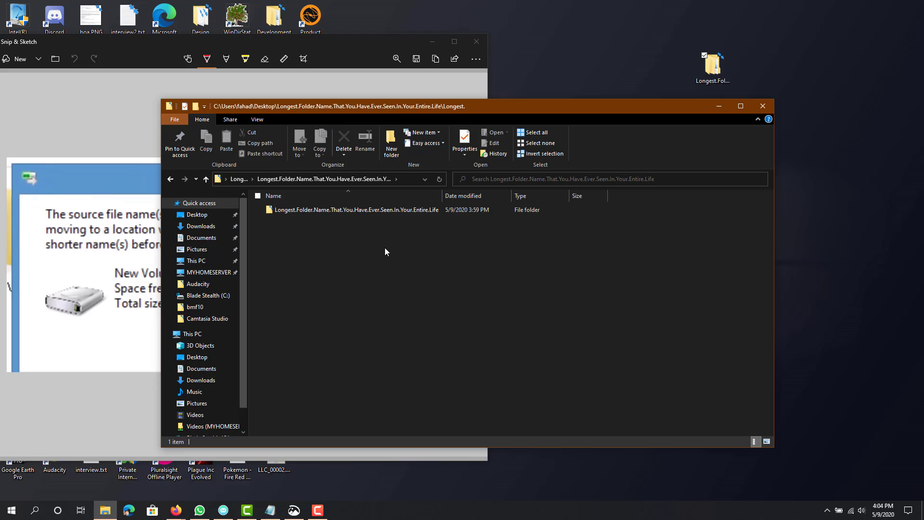
pyautogui.doubleClick(383, 207)
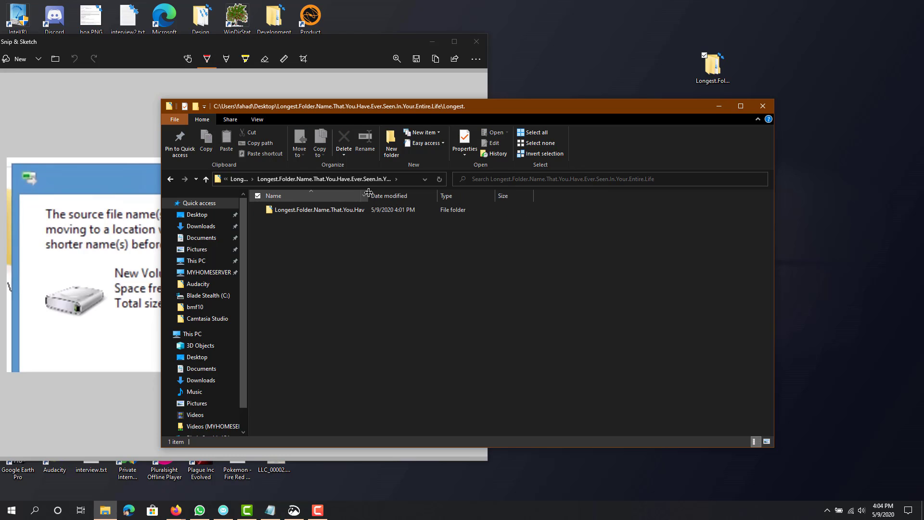
# Step: Widen the Name column, reveal the full Longest.Folder.Name.That.You.Hav name unchanged, and open it
pyautogui.moveTo(369, 192); pyautogui.dragTo(378, 193)
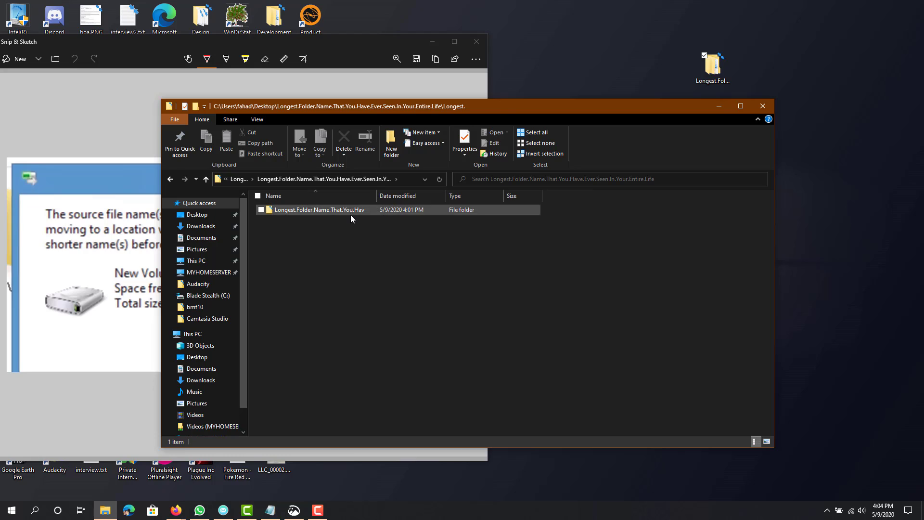
pyautogui.click(350, 214)
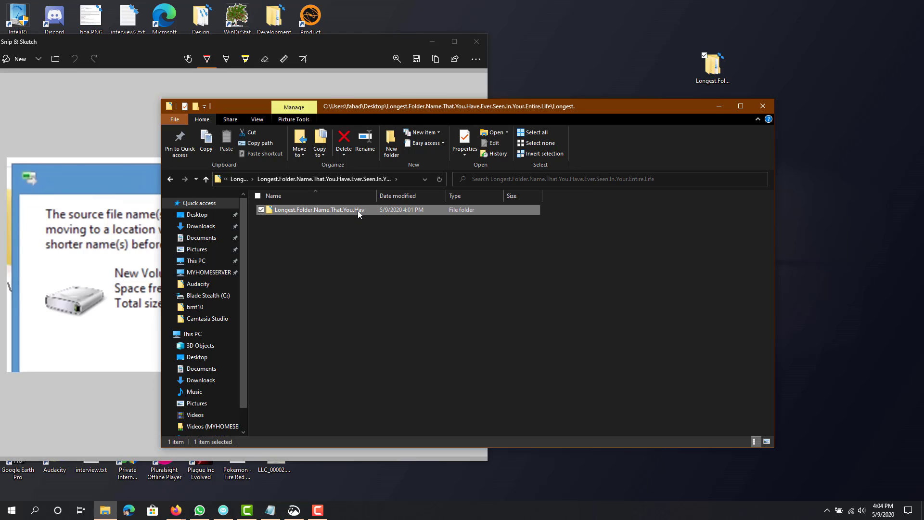
pyautogui.click(364, 211)
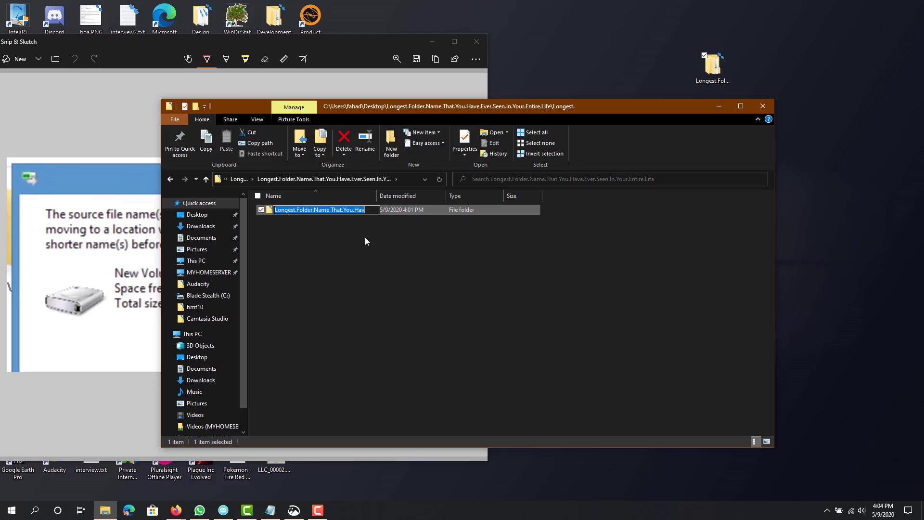
pyautogui.click(369, 209)
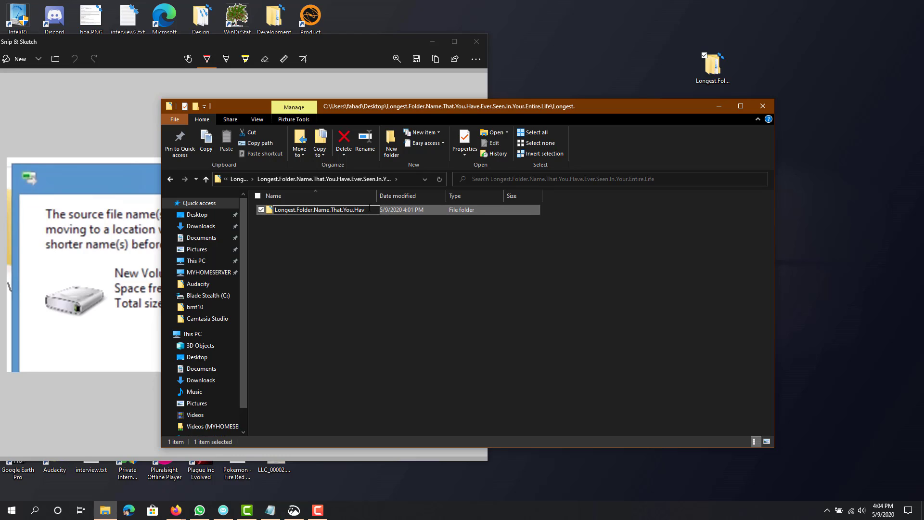
pyautogui.press('Return')
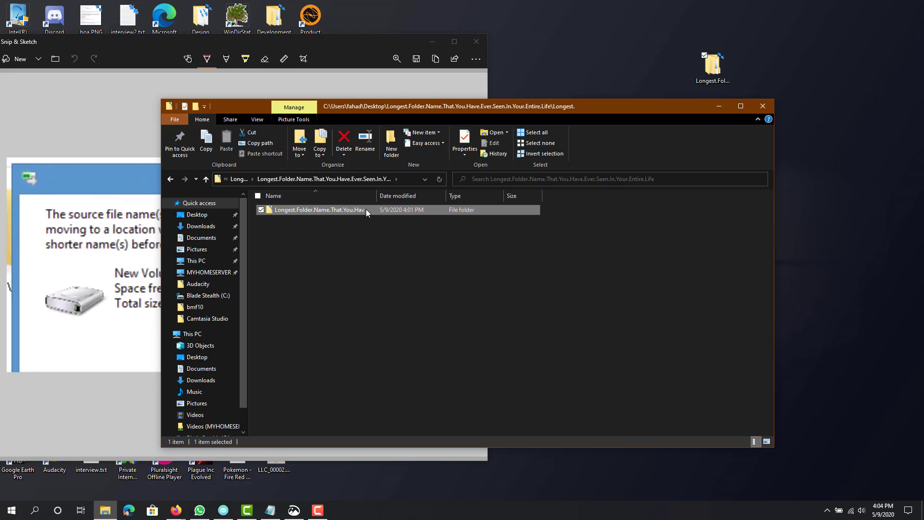
pyautogui.doubleClick(349, 208)
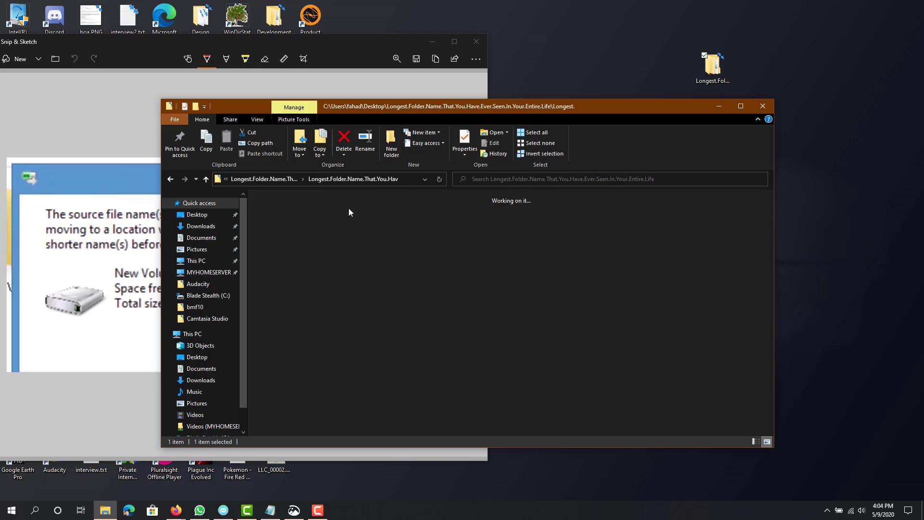
# Step: Rename the 570 MB Longest.wav file to sadgfas.wav and move the folder window aside
pyautogui.click(307, 209)
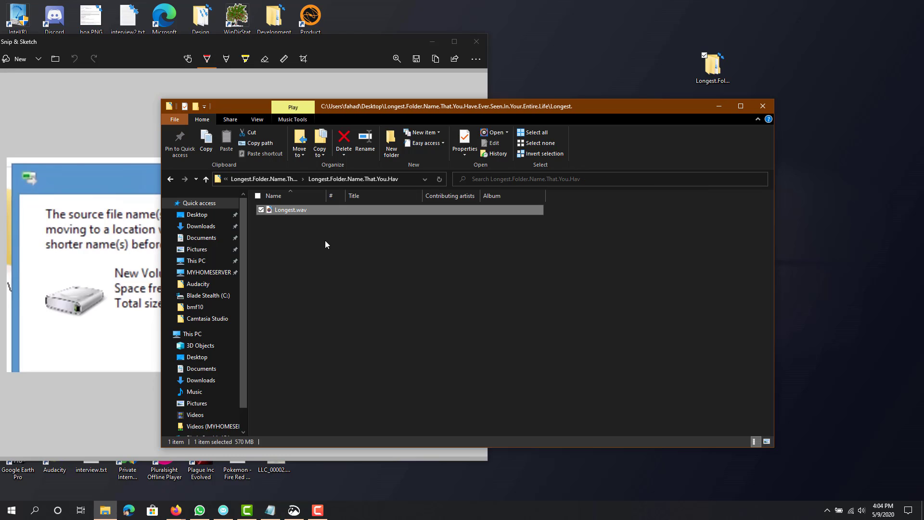
pyautogui.click(288, 209)
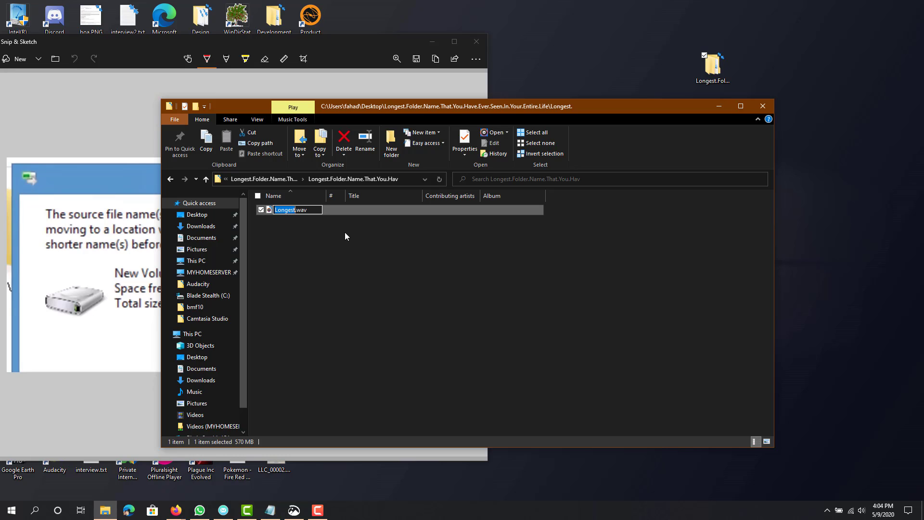
pyautogui.press('Right')
pyautogui.hotkey('shift', 'Home')
pyautogui.write('sadgfas')
pyautogui.press('Return')
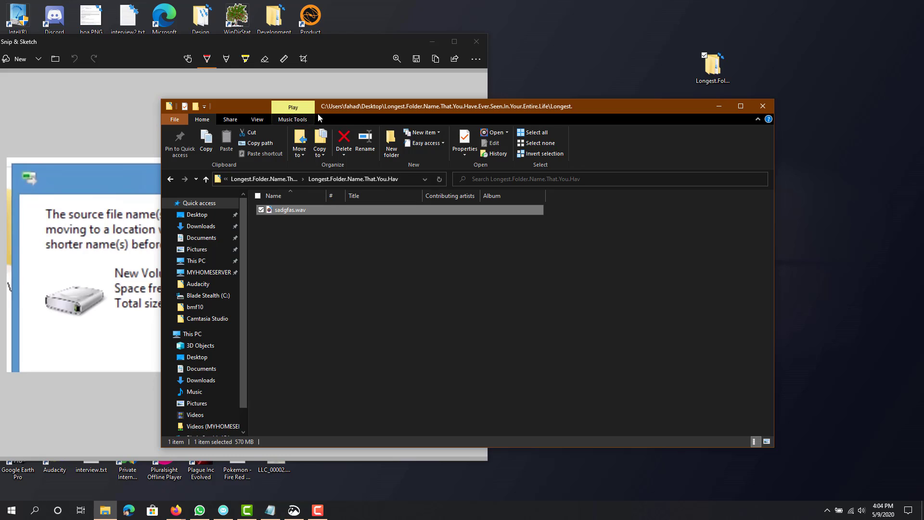
pyautogui.moveTo(330, 110); pyautogui.dragTo(368, 128)
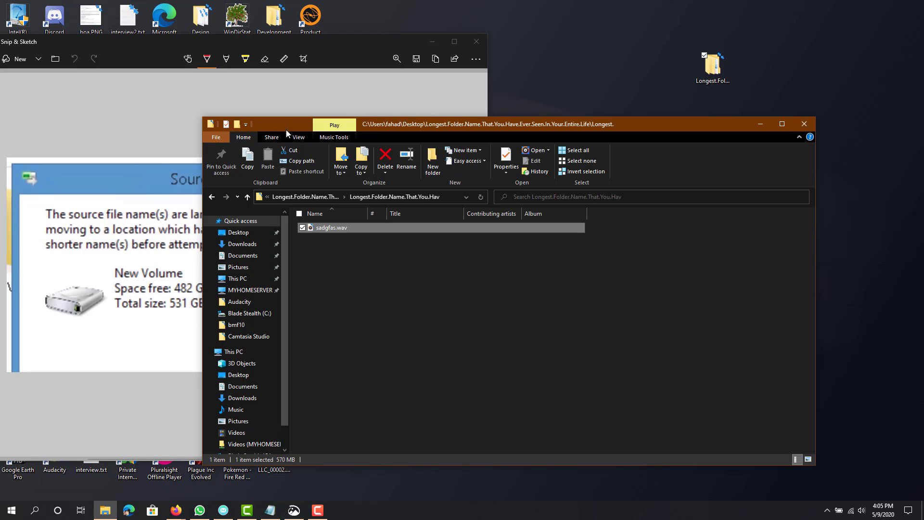
# Step: Bring the error screenshot forward, draw a red pen mark near the names, then undo it
pyautogui.click(142, 204)
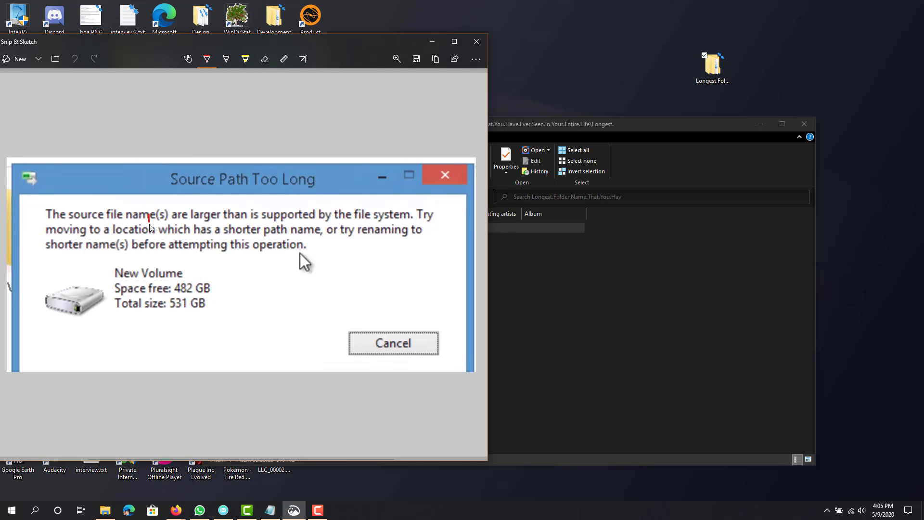
pyautogui.moveTo(149, 215); pyautogui.dragTo(148, 223)
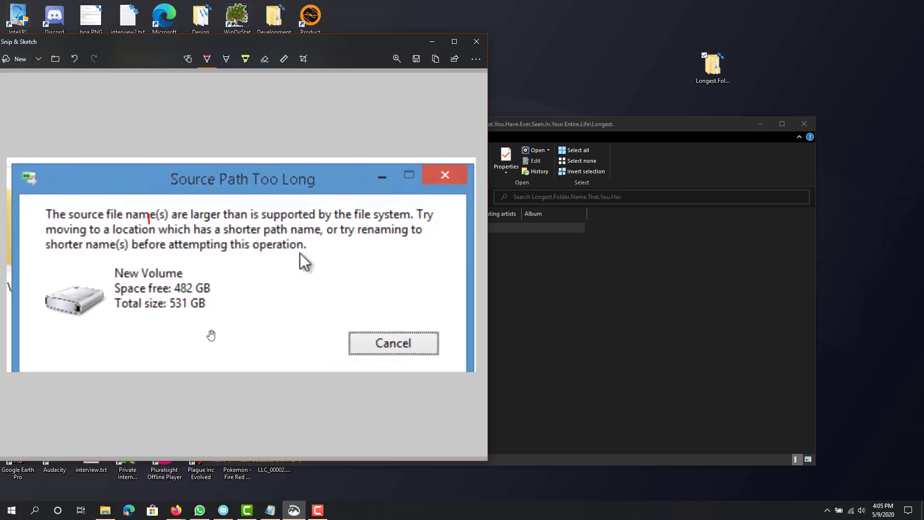
pyautogui.hotkey('ctrl', 'z')
pyautogui.hotkey('alt', 'Tab')
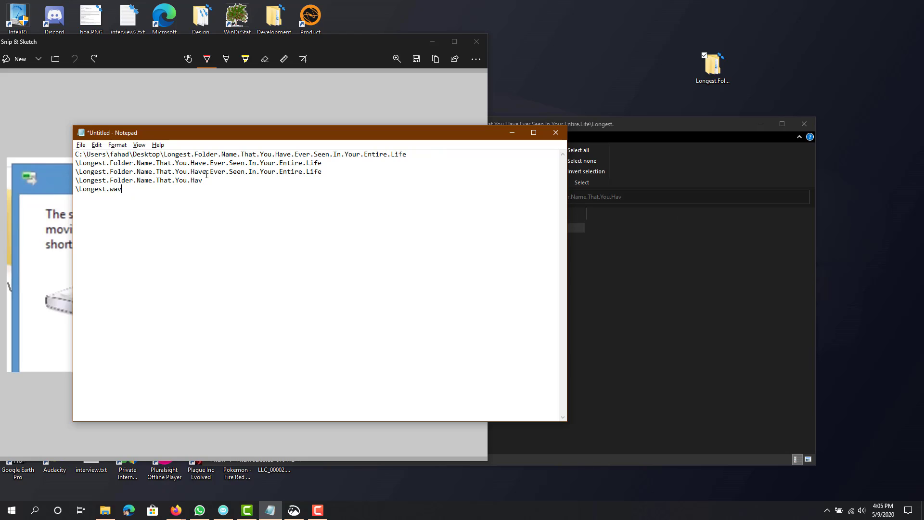
# Step: Break the Notepad path onto a new line after Desktop, shifting the folder window slightly right
pyautogui.click(161, 154)
pyautogui.press('Return')
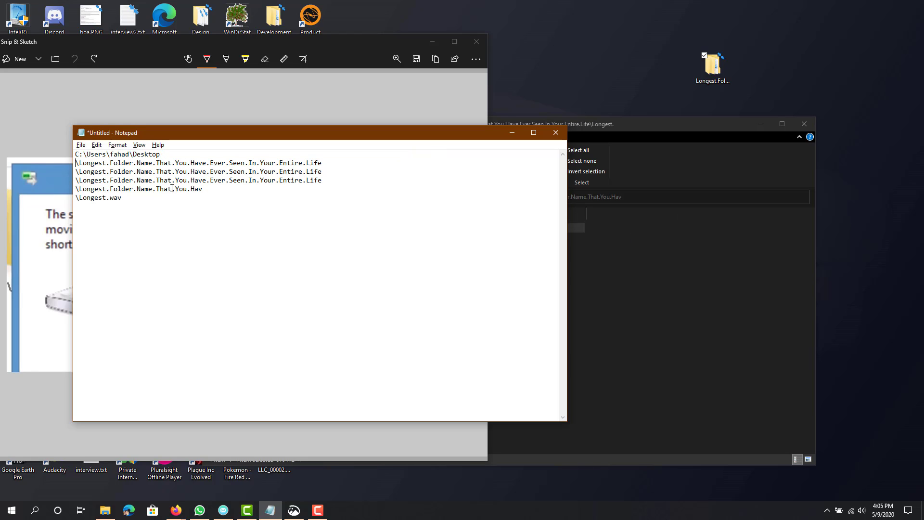
pyautogui.click(597, 120)
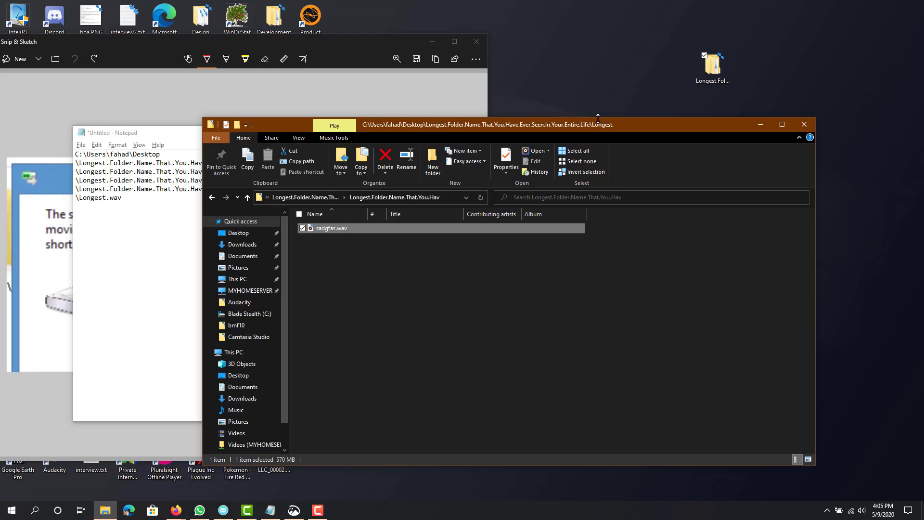
pyautogui.moveTo(598, 119); pyautogui.dragTo(670, 111)
pyautogui.click(116, 222)
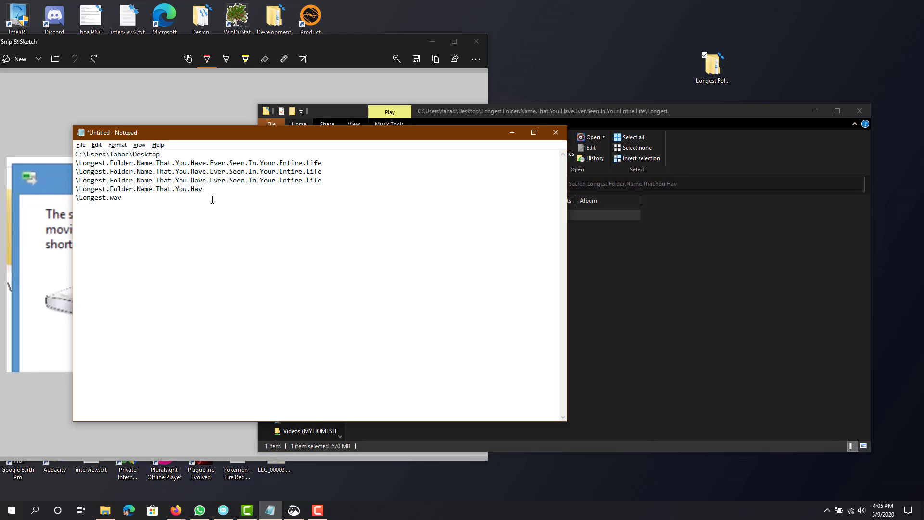
# Step: Trim the long folder name down to \Longest and place \Longest on its own line
pyautogui.moveTo(325, 180); pyautogui.dragTo(108, 184)
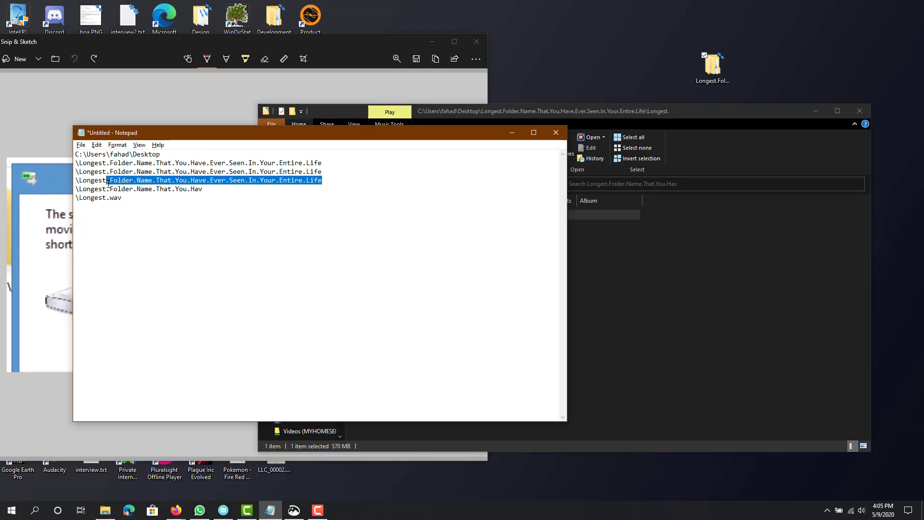
pyautogui.hotkey('ctrl', 'z')
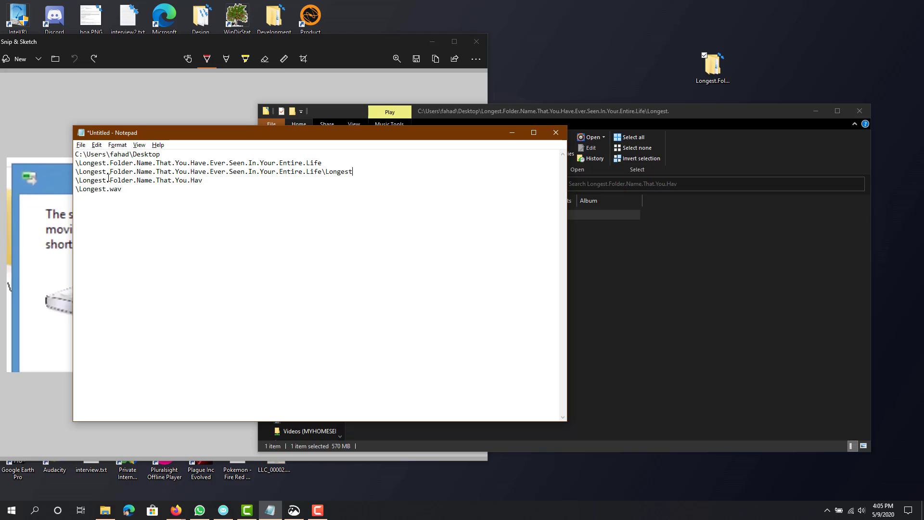
pyautogui.click(323, 172)
pyautogui.press('Return')
pyautogui.hotkey('shift', 'End')
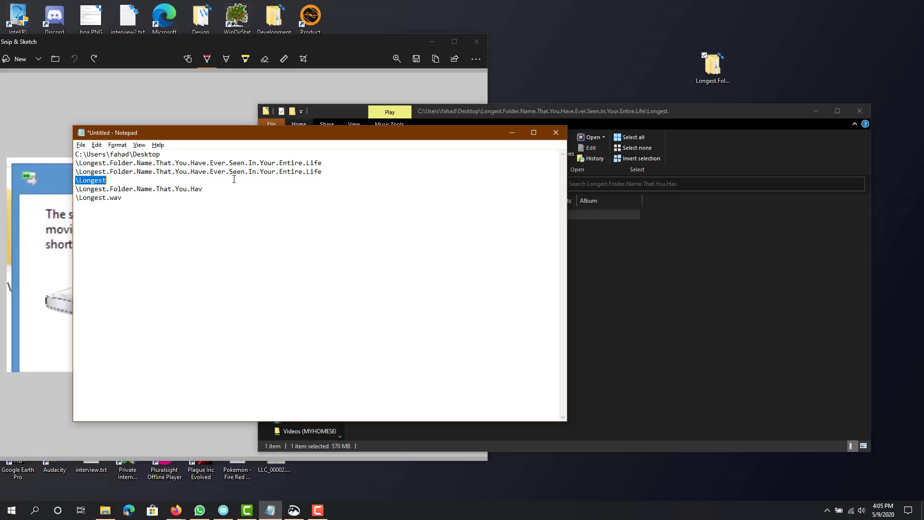
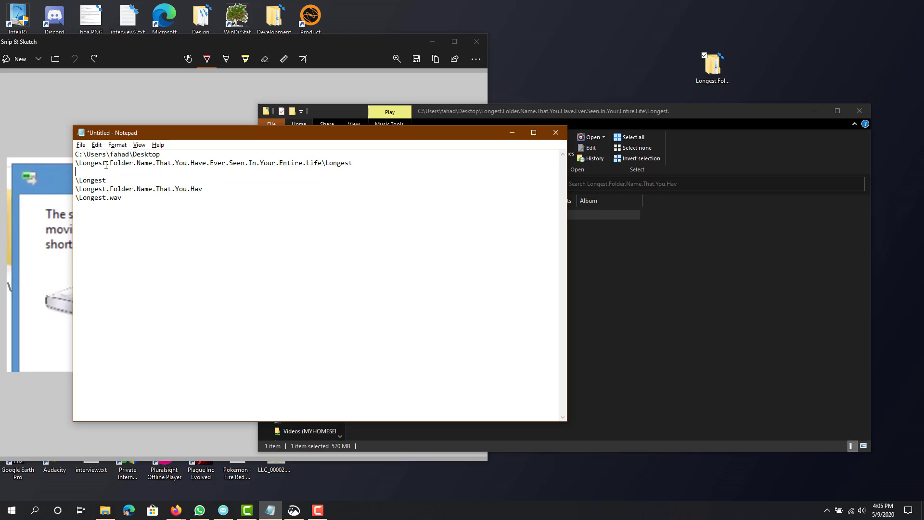
# Step: Remove the blank line under the second path and put \Longest on its own line
pyautogui.press('BackSpace')
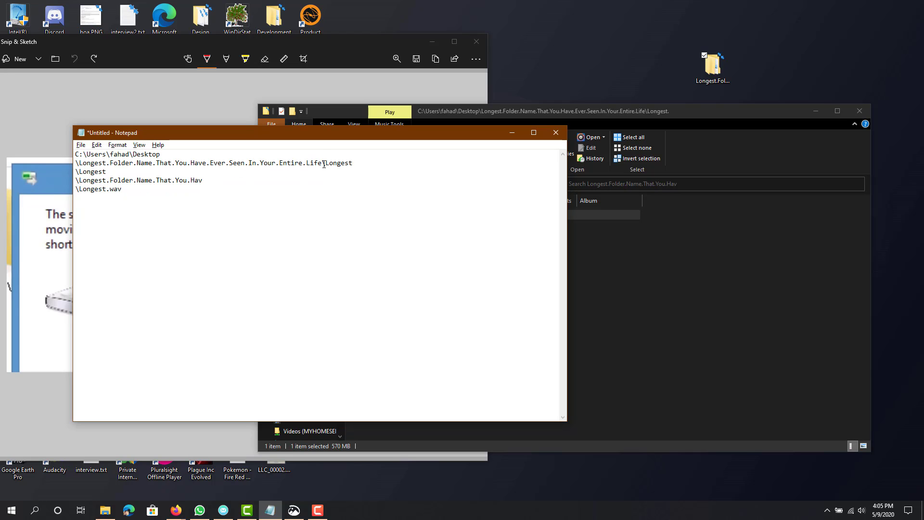
pyautogui.click(324, 164)
pyautogui.press('Return')
# Step: Delete the long folder-name tails on lines 2 and 5 so each reads \Longest
pyautogui.hotkey('shift', 'End')
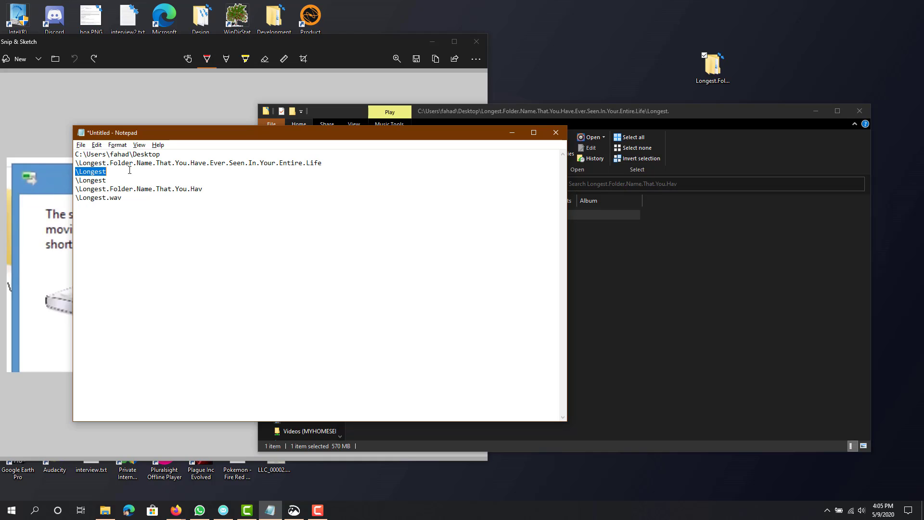
pyautogui.press('Up')
pyautogui.hotkey('shift', 'End')
pyautogui.press('Delete')
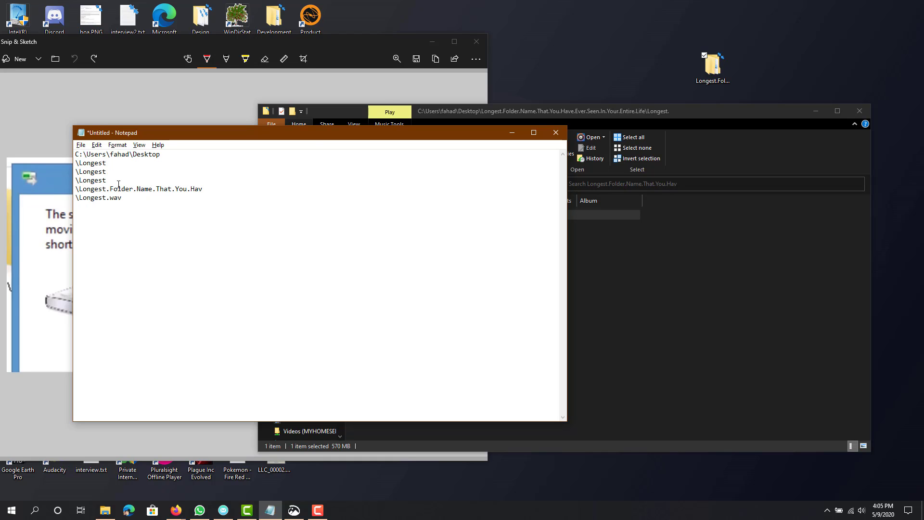
pyautogui.moveTo(107, 189); pyautogui.dragTo(203, 190)
pyautogui.press('Delete')
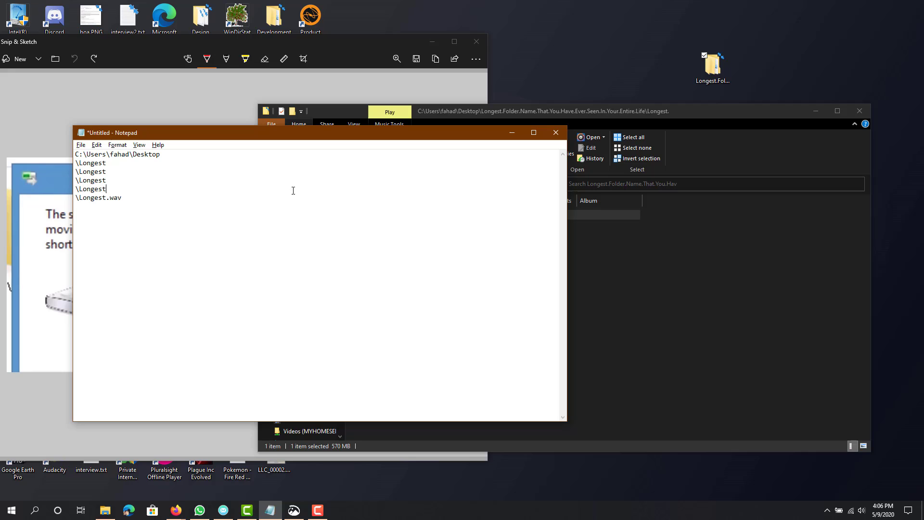
# Step: Move Notepad down and bring forward the Snip & Sketch capture of the 'Source Path Too Long' error
pyautogui.moveTo(195, 140); pyautogui.dragTo(187, 274)
pyautogui.click(266, 81)
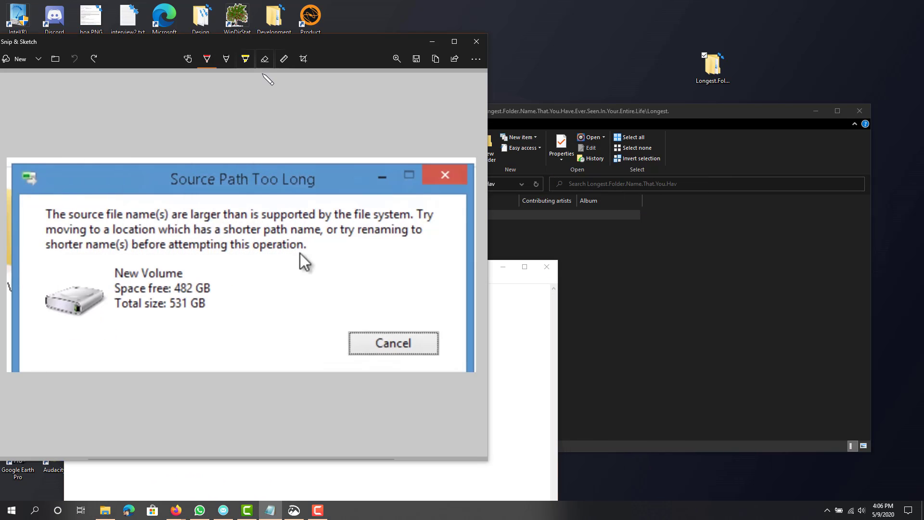